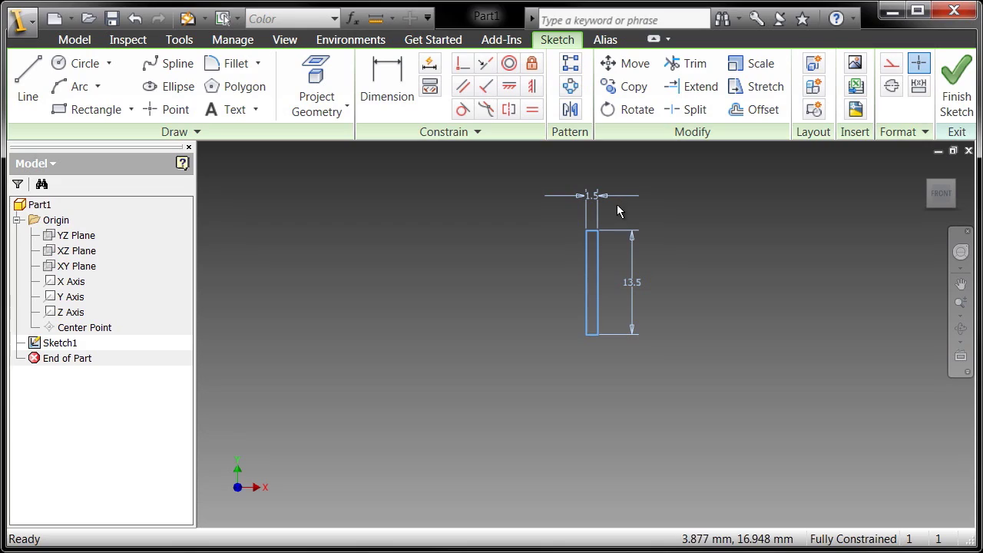
Open Application Options from the Tools tab, then close it, leaving the rectangle unchanged
{"action": "scroll", "coordinate": [605, 213], "scroll_direction": "up", "scroll_amount": 3}
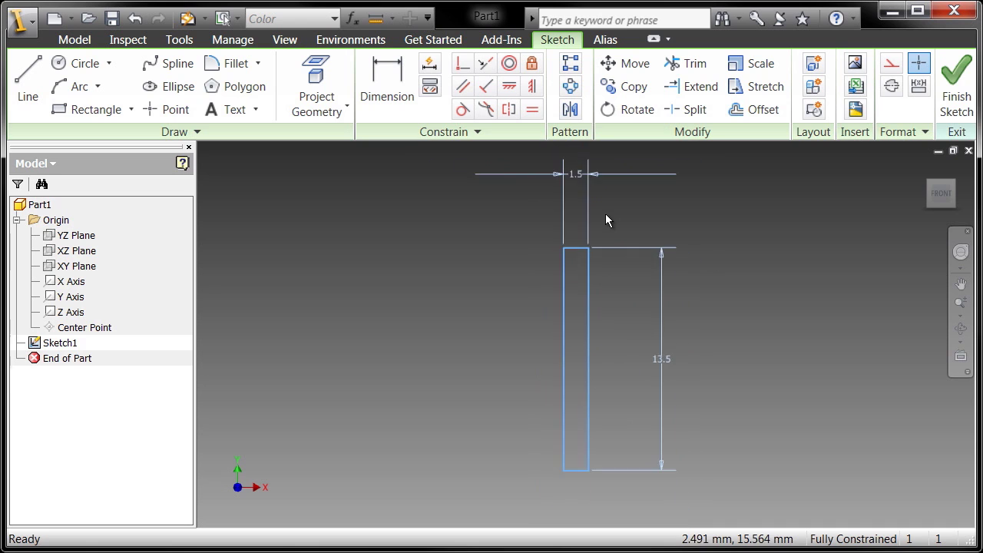
{"action": "scroll", "coordinate": [605, 220], "scroll_direction": "down", "scroll_amount": 4}
{"action": "scroll", "coordinate": [605, 220], "scroll_direction": "up", "scroll_amount": 2}
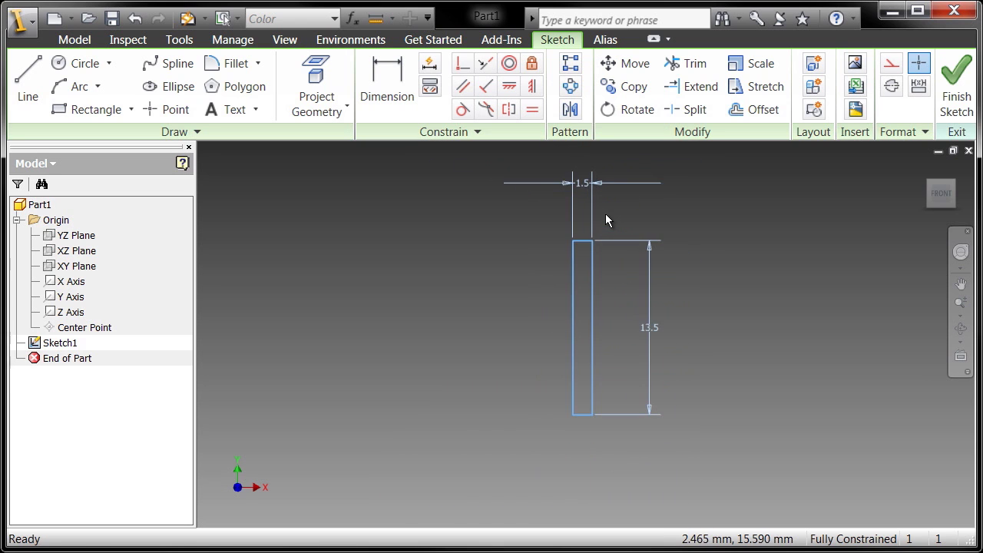
{"action": "scroll", "coordinate": [605, 221], "scroll_direction": "up", "scroll_amount": 1}
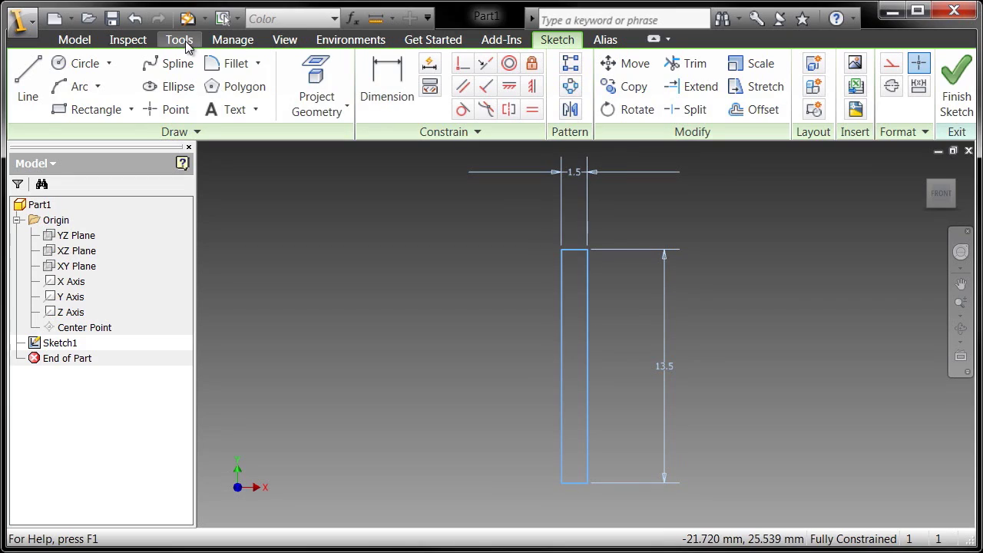
{"action": "left_click", "coordinate": [187, 44]}
{"action": "left_click", "coordinate": [212, 85]}
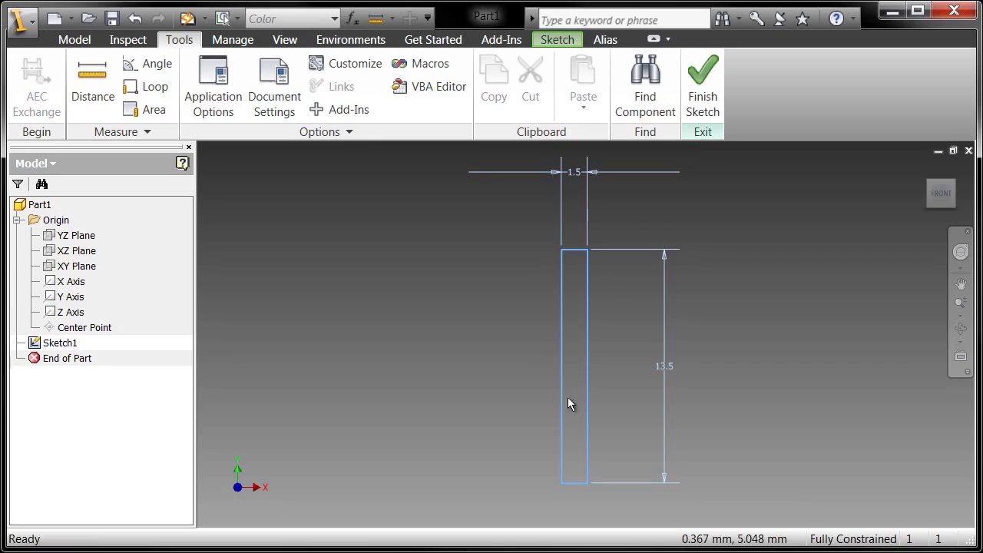
Pan and zoom the view to reposition the fully constrained 1.5 by 13.5 rectangle
{"action": "mouse_move", "coordinate": [546, 353]}
{"action": "middle_mouse_down"}
{"action": "mouse_move", "coordinate": [368, 351]}
{"action": "mouse_move", "coordinate": [527, 343]}
{"action": "mouse_move", "coordinate": [643, 382]}
{"action": "mouse_move", "coordinate": [348, 399]}
{"action": "mouse_move", "coordinate": [513, 358]}
{"action": "mouse_move", "coordinate": [505, 359]}
{"action": "middle_mouse_up"}
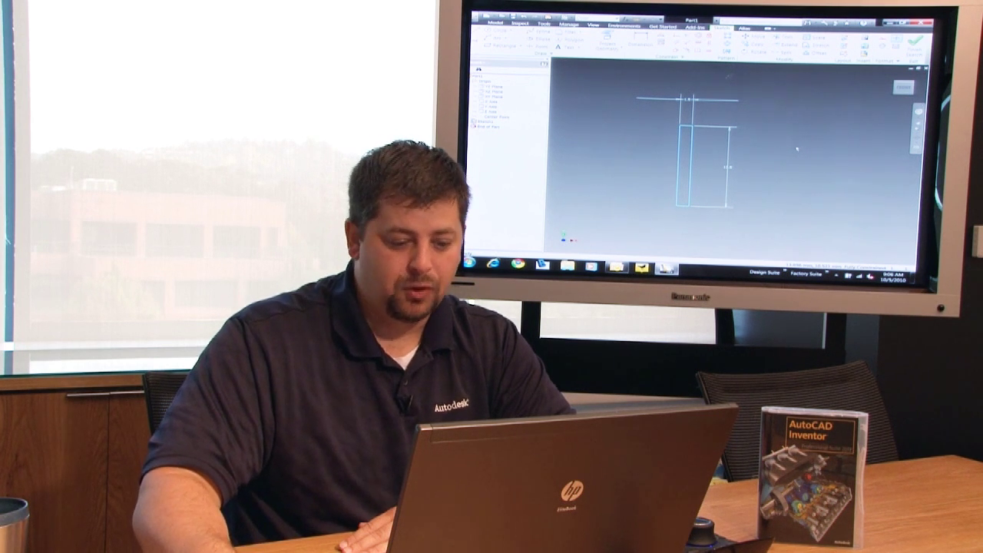
{"action": "mouse_move", "coordinate": [800, 148]}
{"action": "middle_mouse_down"}
{"action": "mouse_move", "coordinate": [779, 144]}
{"action": "mouse_move", "coordinate": [811, 144]}
{"action": "middle_mouse_up"}
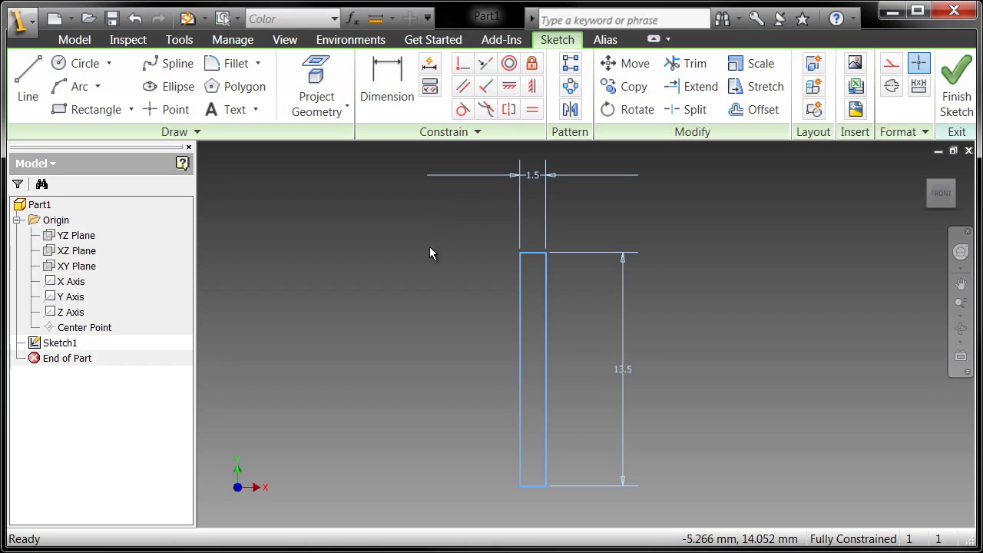
{"action": "scroll", "coordinate": [431, 276], "scroll_direction": "down", "scroll_amount": 2}
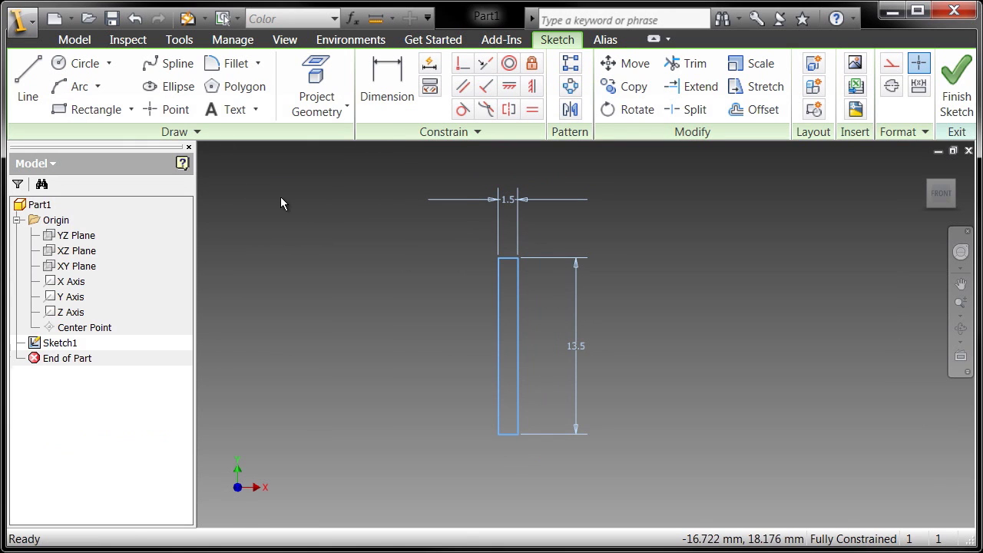
Check and dismiss the sketch shortcut menu, then start the Line tool with L
{"action": "right_click", "coordinate": [281, 197]}
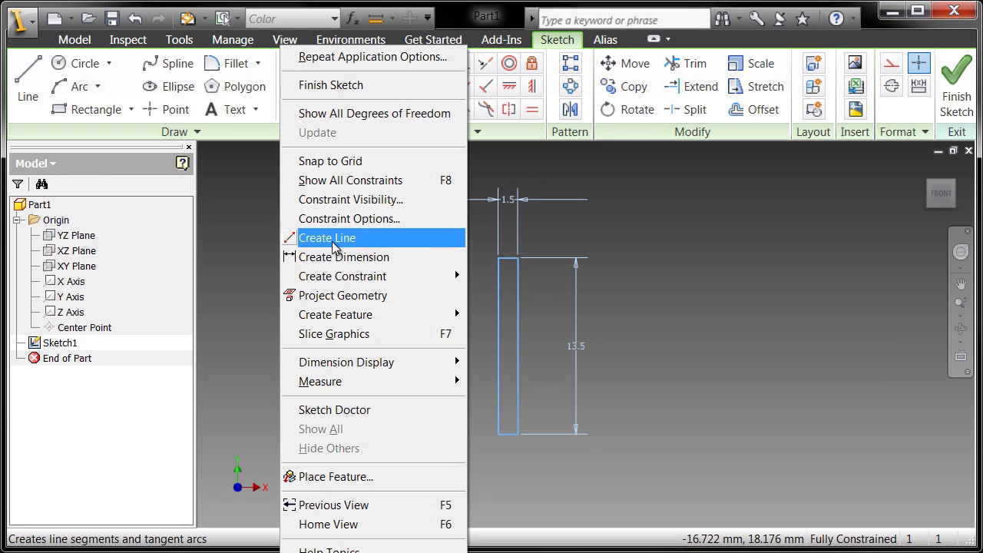
{"action": "left_click", "coordinate": [675, 206]}
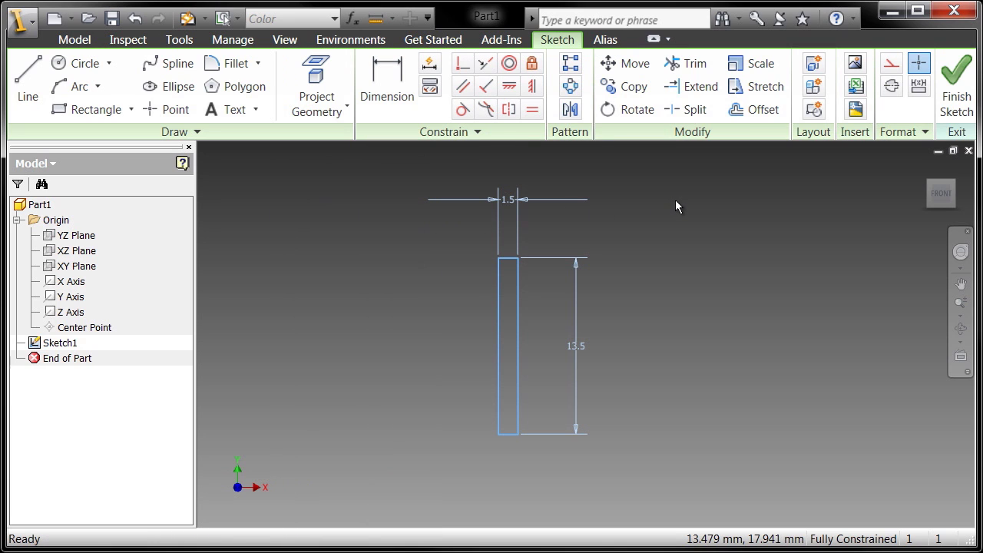
{"action": "key", "text": "l"}
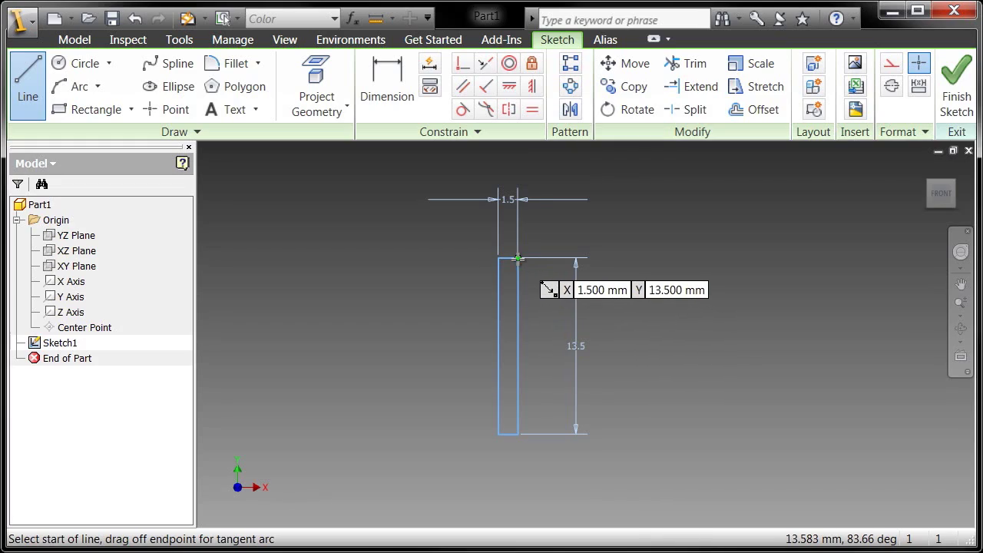
Draw an 18 mm arm at 52° from the rectangle's top-right corner, using ArmLength and ArmAngle
{"action": "left_click", "coordinate": [518, 257]}
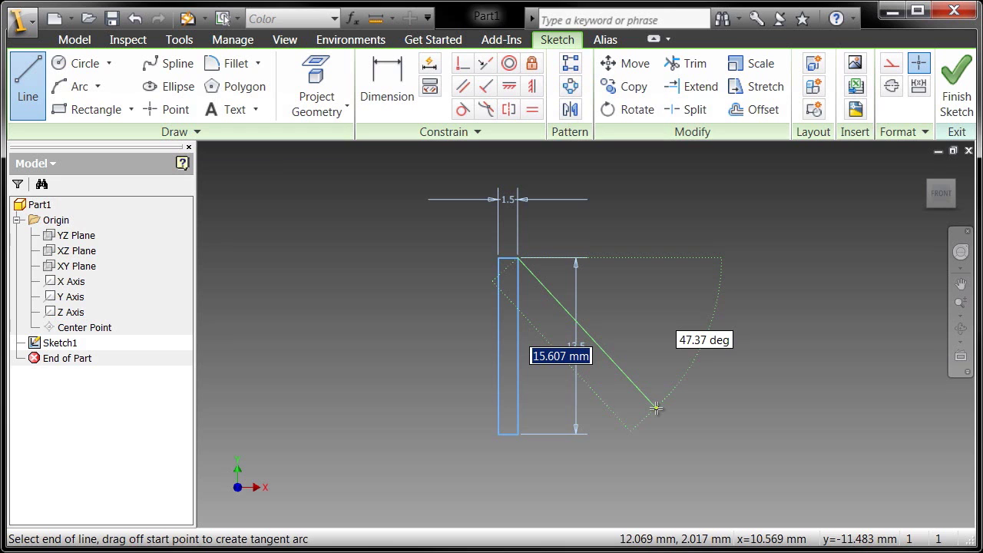
{"action": "type", "text": "A"}
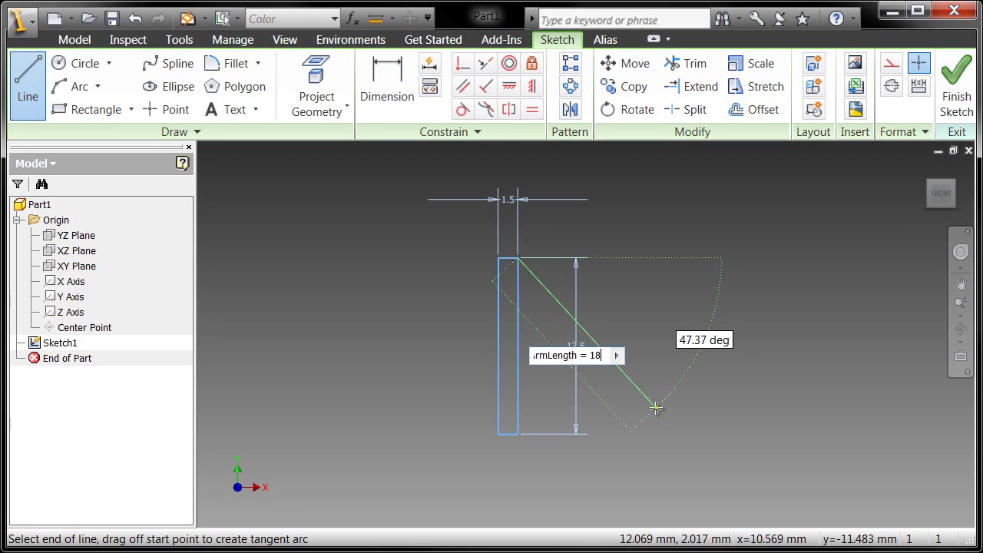
{"action": "key", "text": "Tab"}
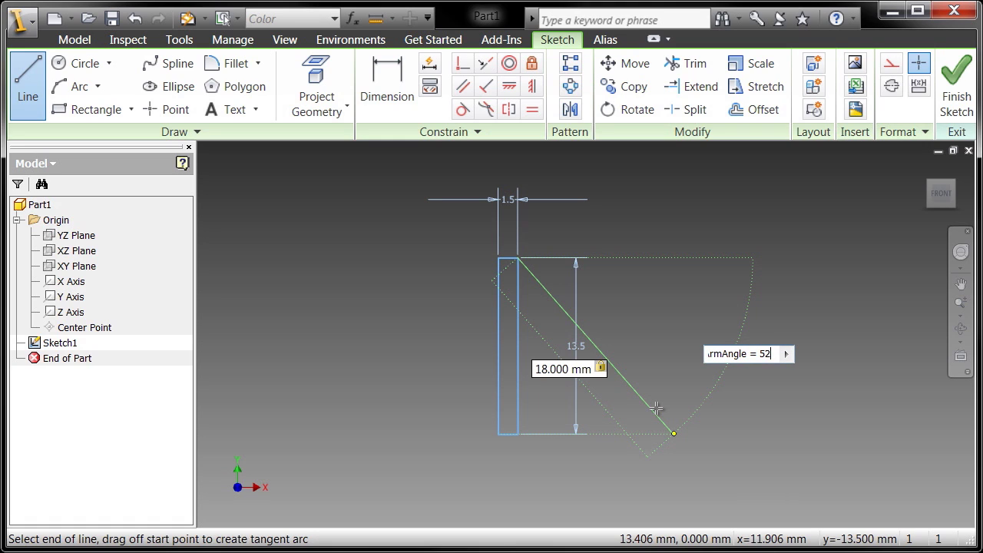
{"action": "key", "text": "Tab"}
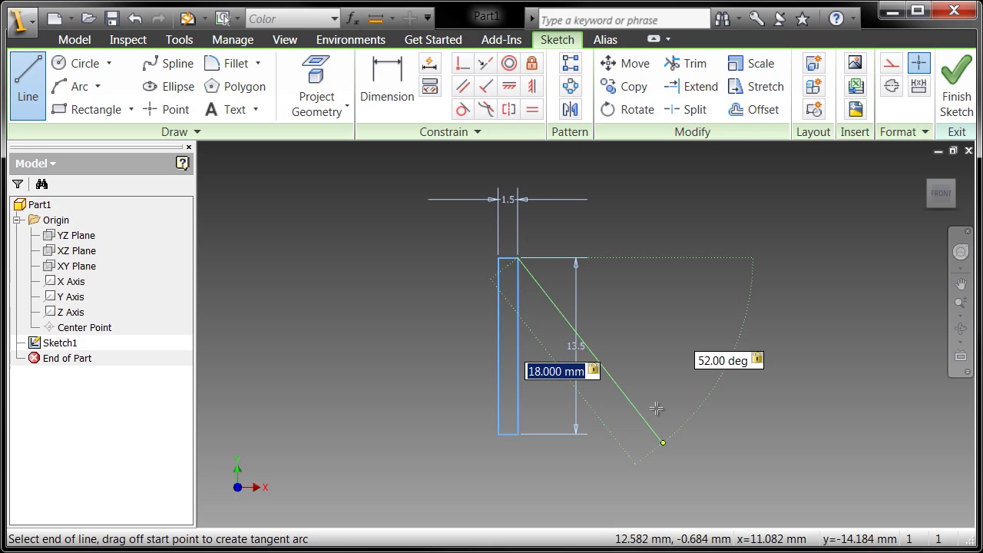
{"action": "key", "text": "Return"}
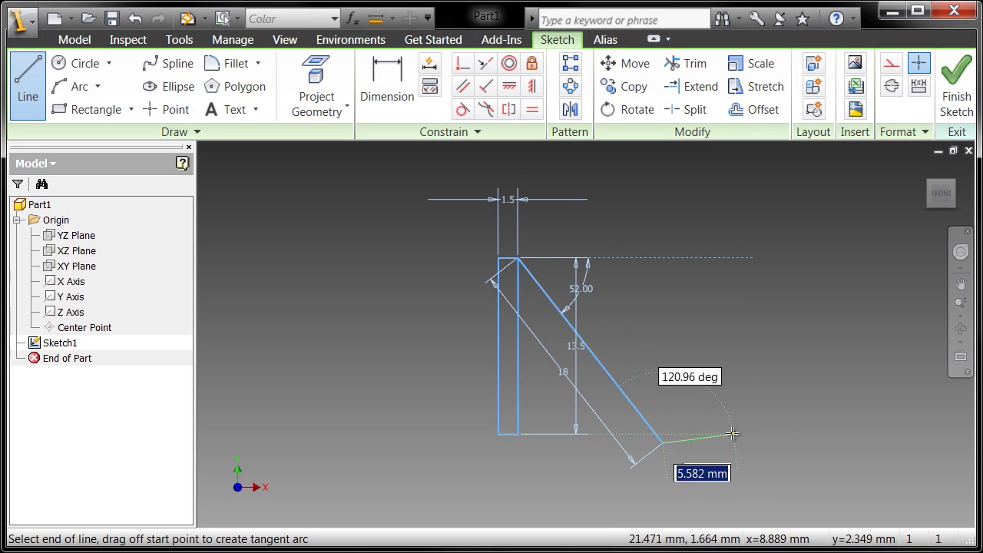
Add a tangent arc at the arm's end and a line back to the rectangle's bottom corner
{"action": "middle_click_drag", "start_coordinate": [712, 408], "coordinate": [682, 340]}
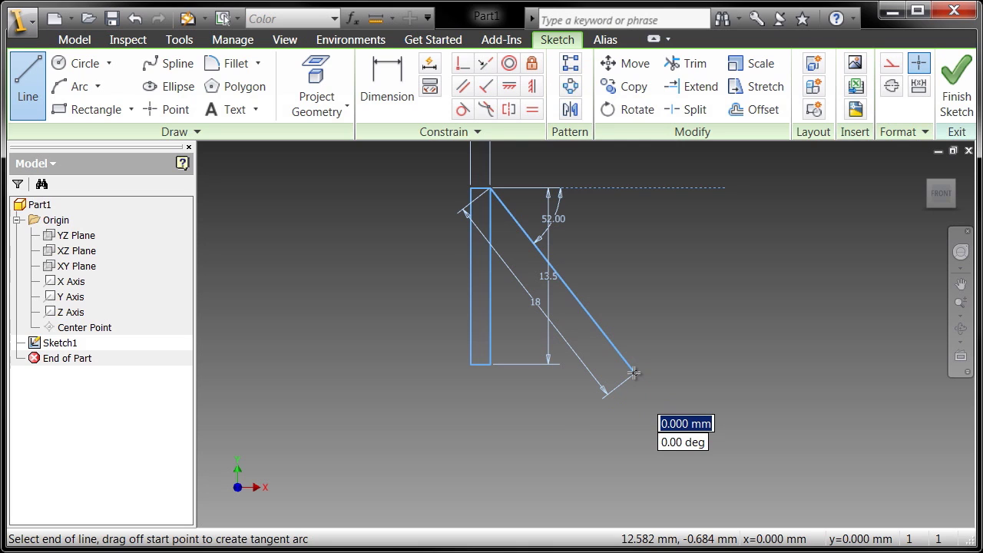
{"action": "left_click_drag", "start_coordinate": [633, 372], "coordinate": [599, 418]}
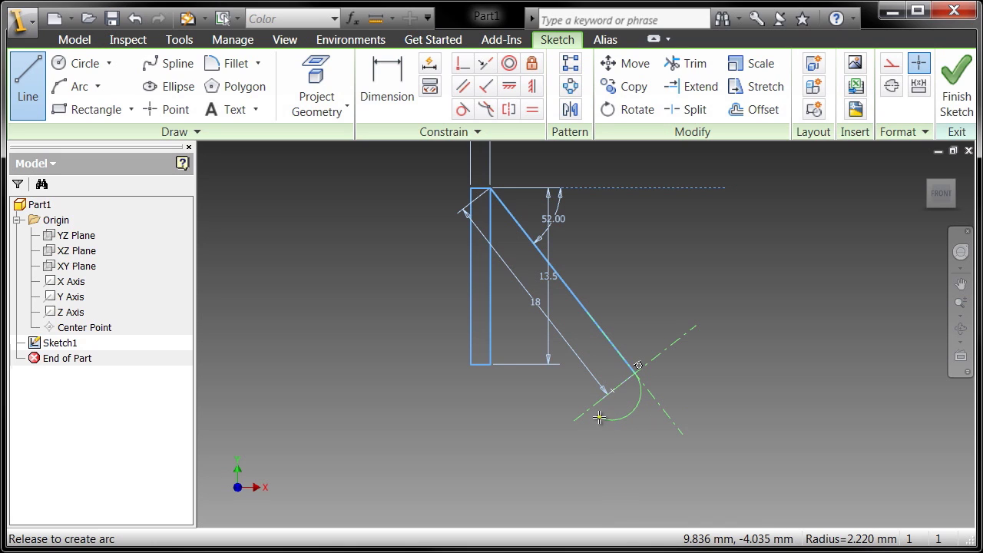
{"action": "left_click_drag", "start_coordinate": [599, 417], "coordinate": [599, 417]}
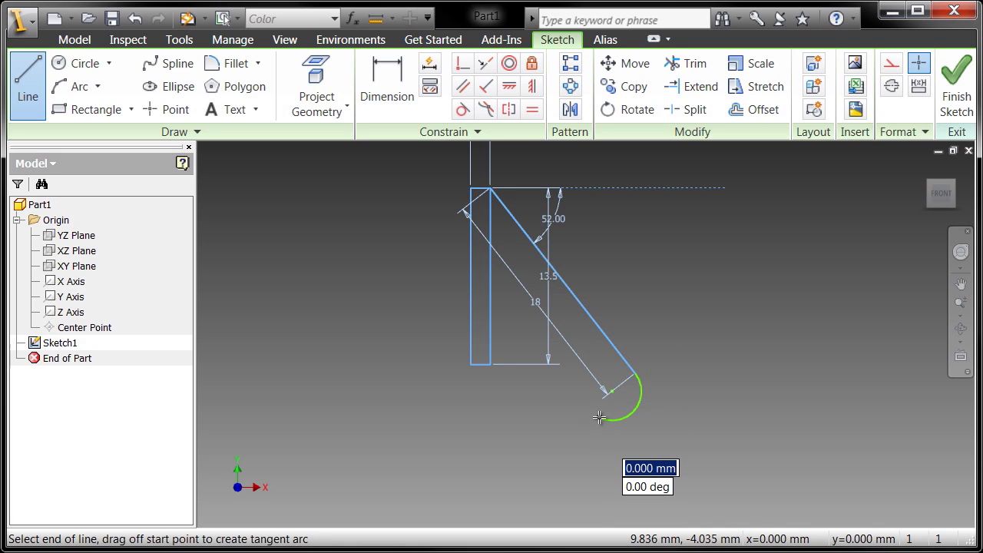
{"action": "left_click", "coordinate": [490, 363]}
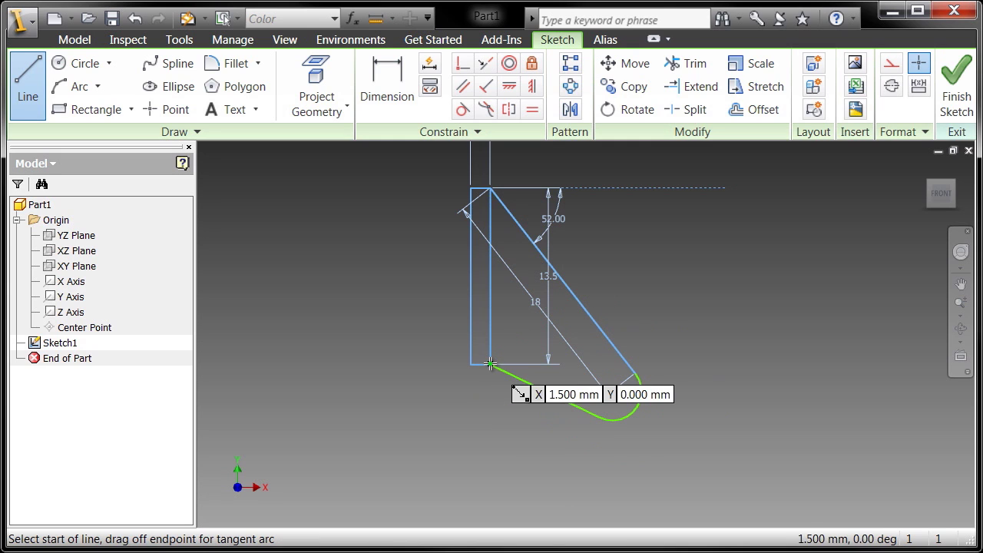
{"action": "right_click", "coordinate": [434, 351]}
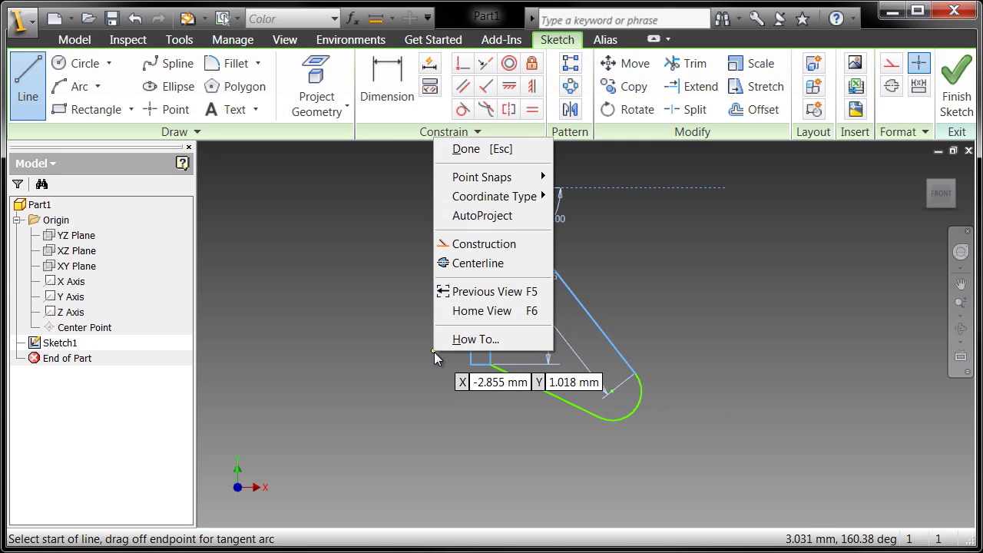
{"action": "left_click", "coordinate": [478, 152]}
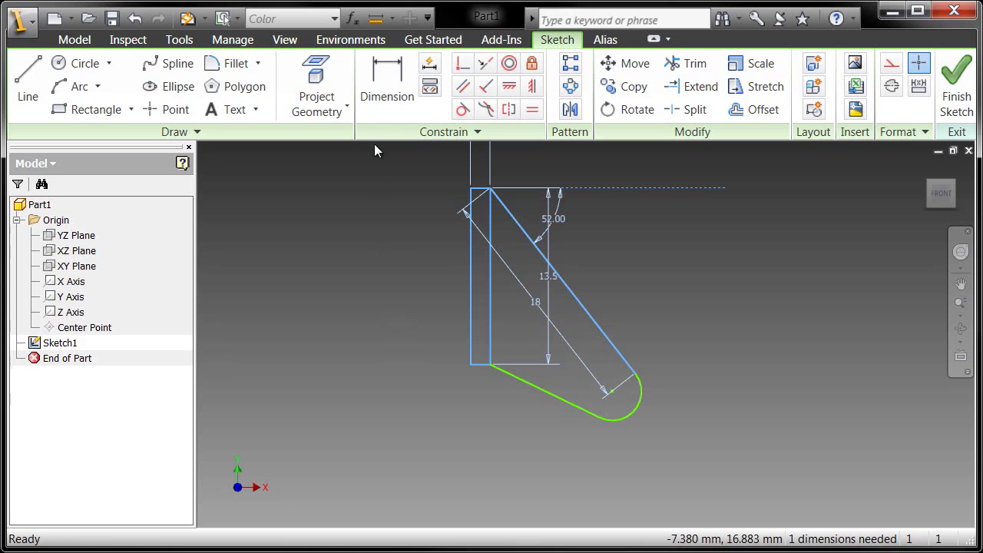
Dimension the arm tip's arc as a 3.5 mm radius, fully constraining the profile
{"action": "left_click", "coordinate": [376, 93]}
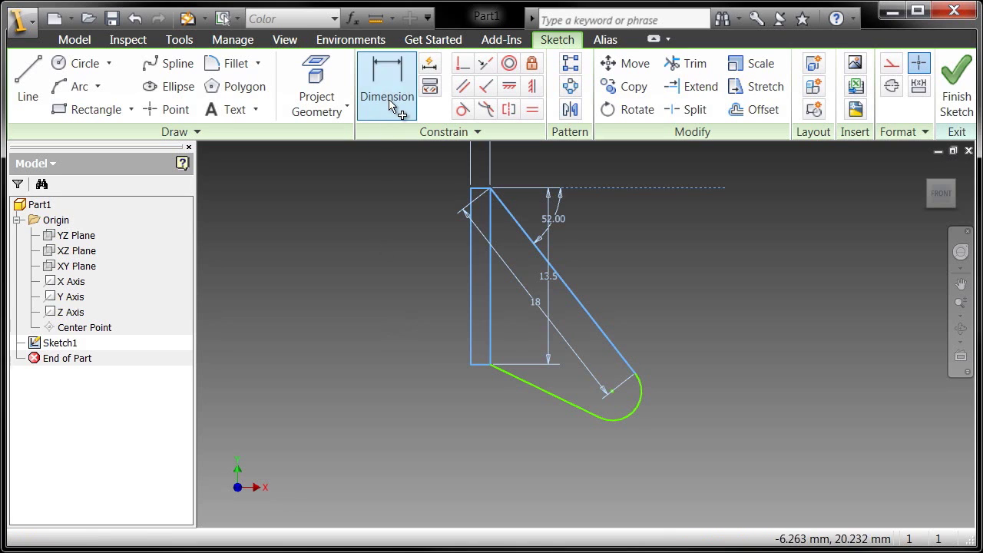
{"action": "left_click", "coordinate": [634, 408]}
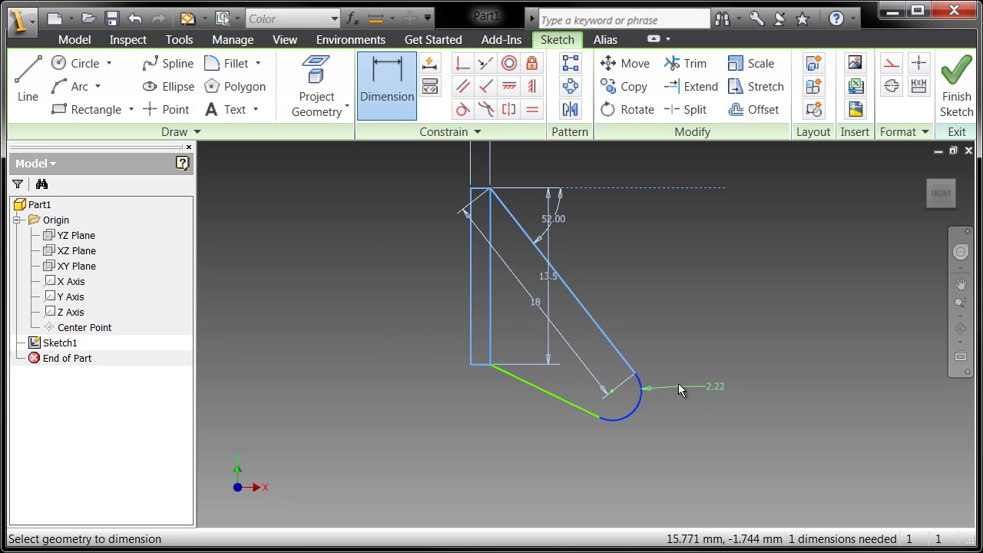
{"action": "right_click", "coordinate": [674, 379]}
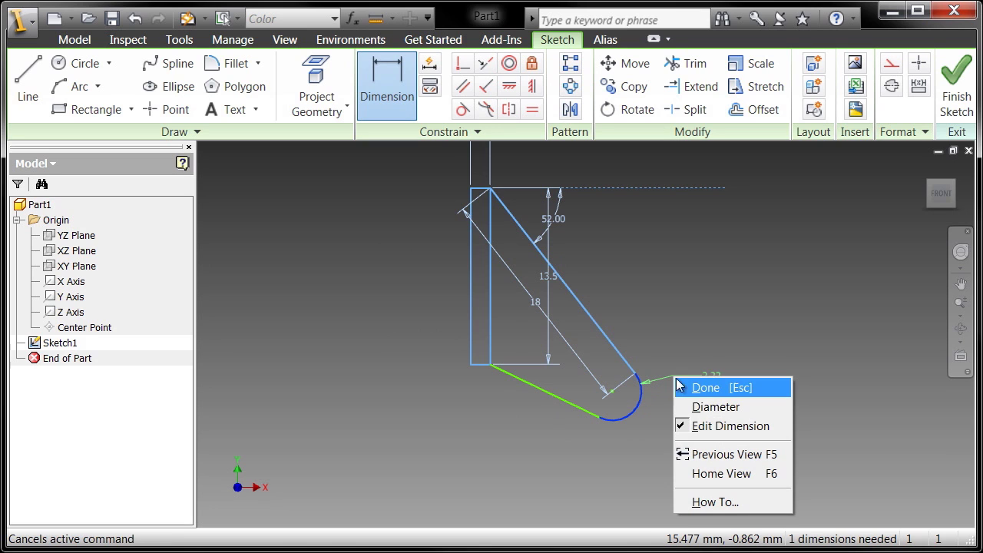
{"action": "left_click", "coordinate": [715, 407]}
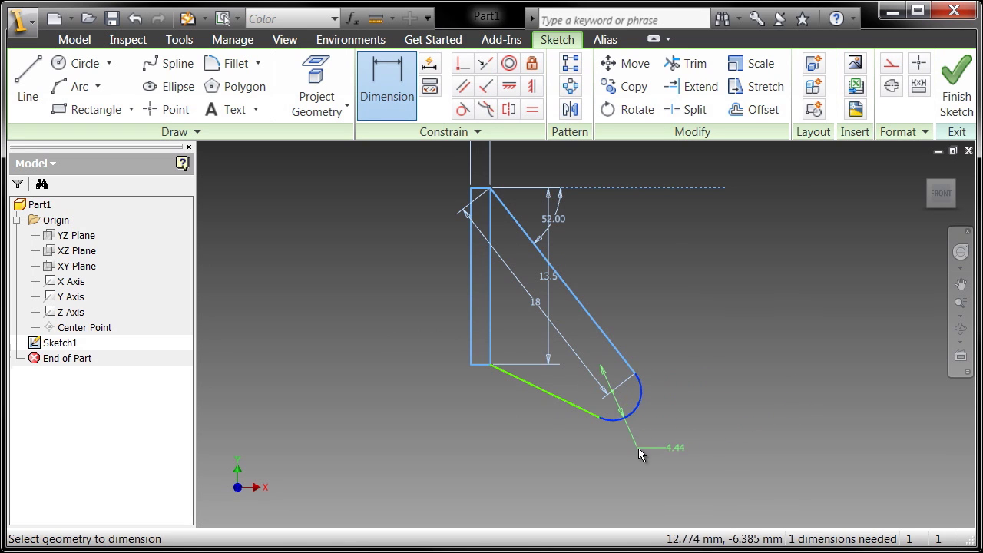
{"action": "right_click", "coordinate": [676, 407]}
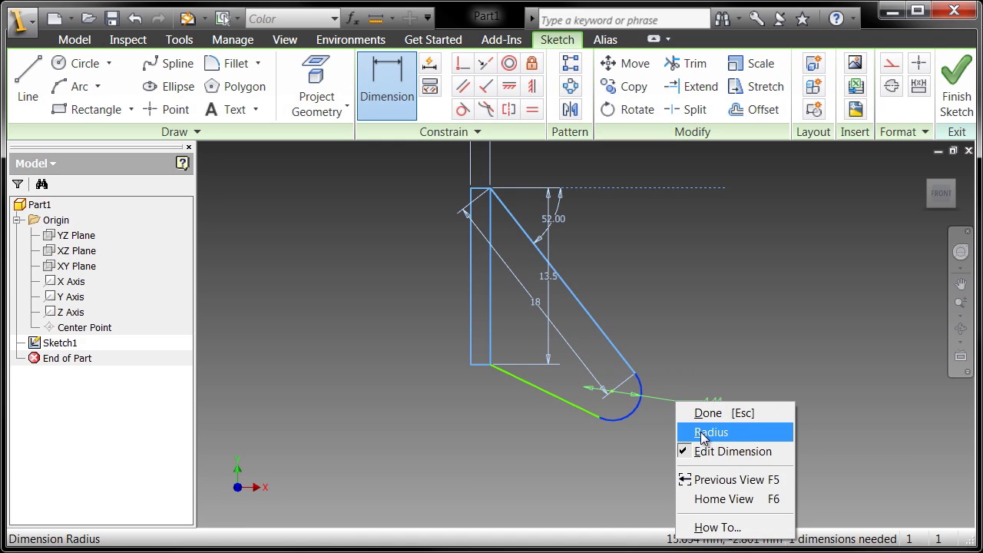
{"action": "left_click", "coordinate": [702, 432]}
{"action": "left_click", "coordinate": [677, 407]}
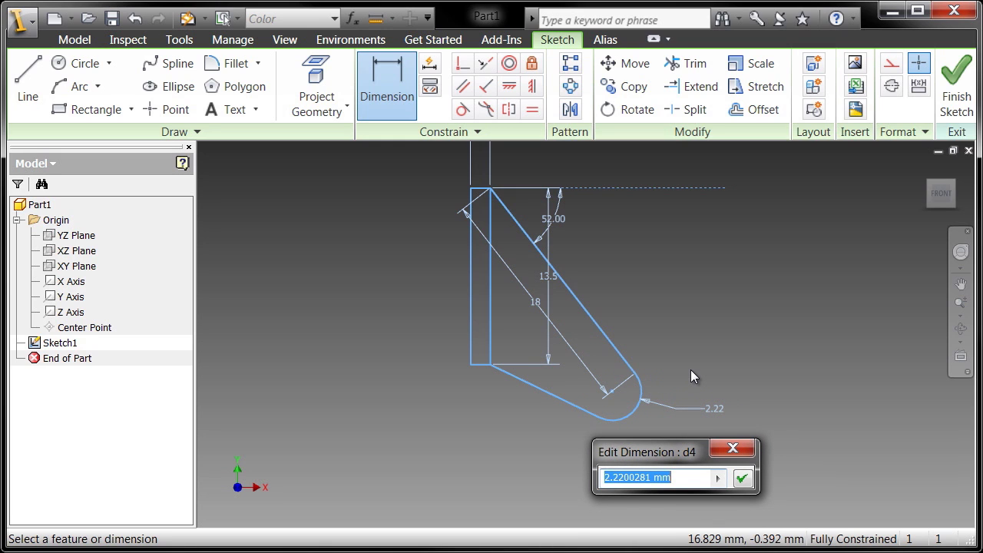
{"action": "type", "text": "3.5"}
{"action": "key", "text": "Return"}
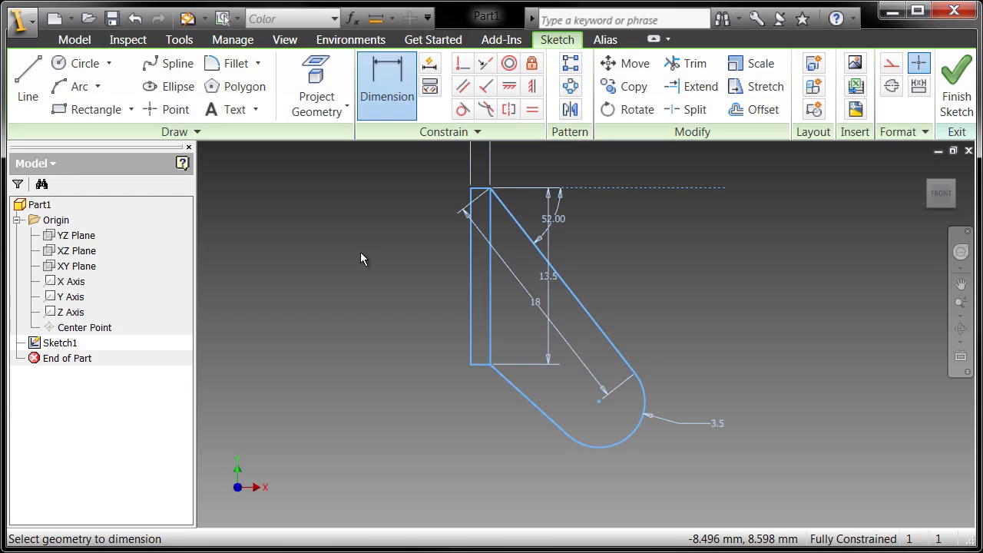
End dimensioning and finish Sketch1, returning to the part modelling environment
{"action": "right_click", "coordinate": [361, 259]}
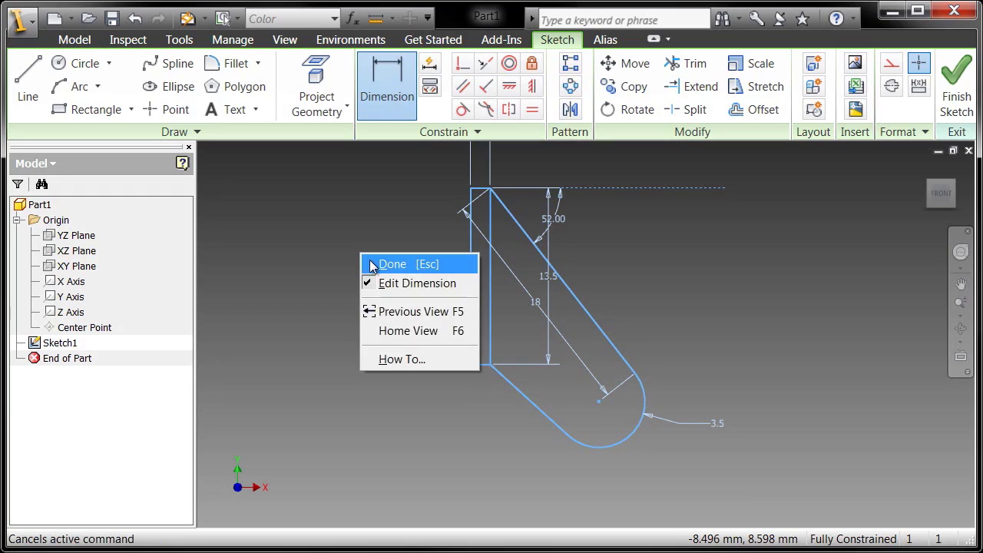
{"action": "left_click", "coordinate": [371, 265]}
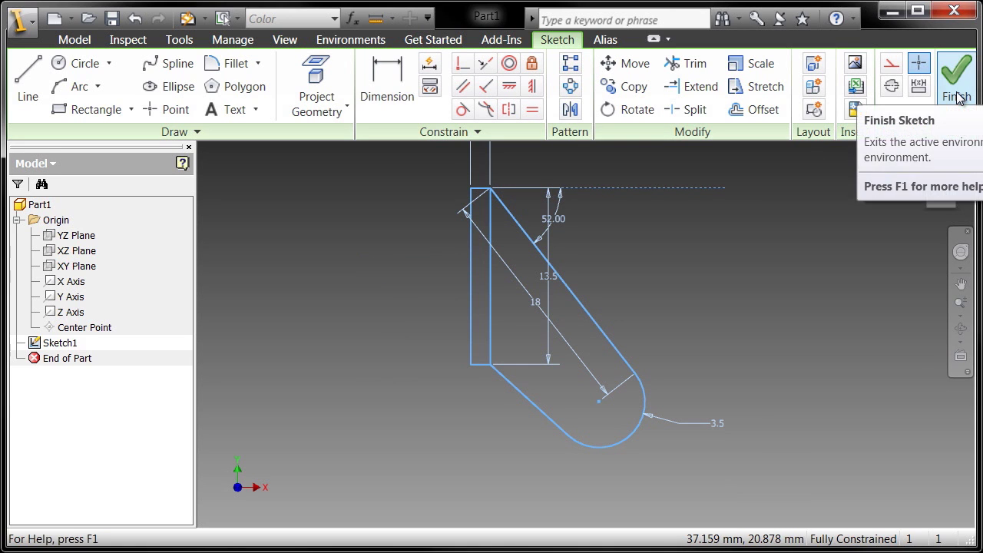
{"action": "right_click", "coordinate": [768, 189]}
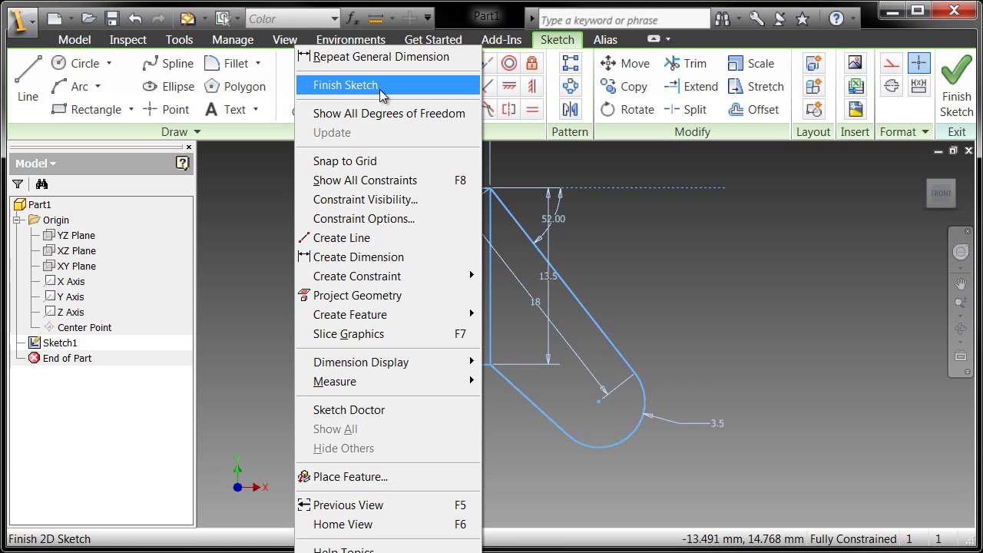
{"action": "left_click", "coordinate": [388, 86]}
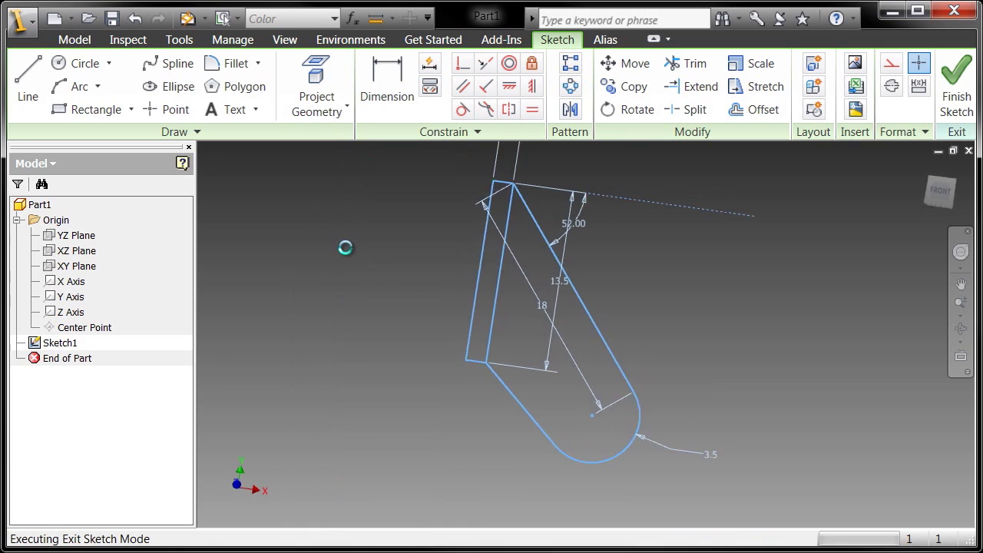